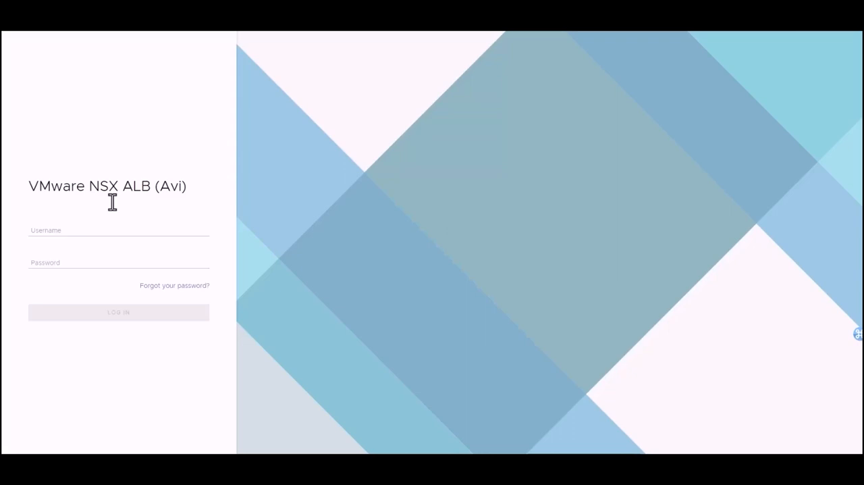
Log in as admin with the account password and open the list of tenants.
left_click(138, 228)
type("admin")
key("Tab")
type("***********")
key("Return")
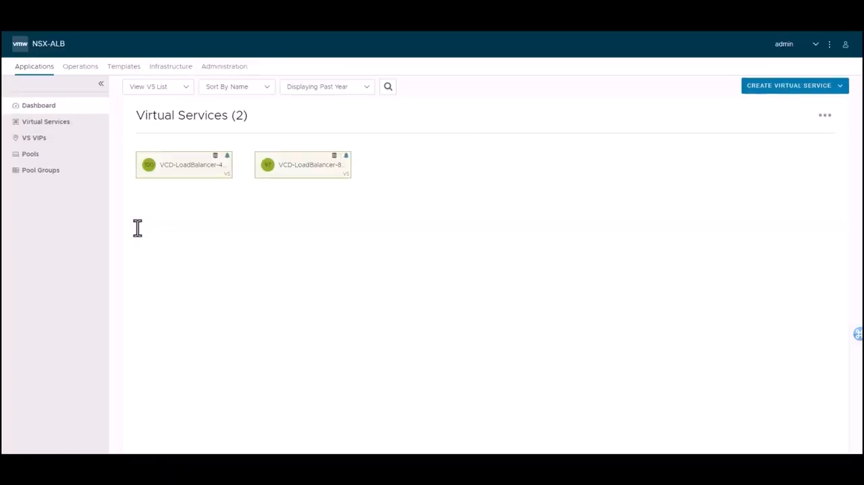
left_click(777, 52)
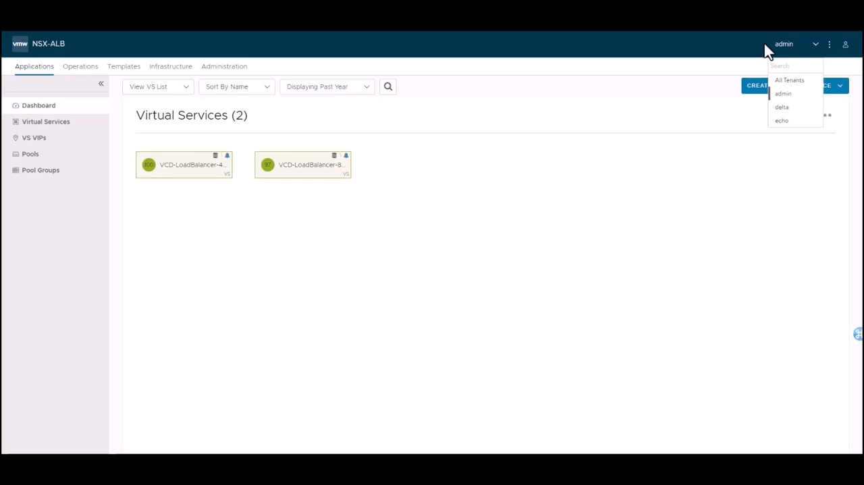
Log out of the admin account and log in as echo_admin with the account password.
left_click(845, 44)
left_click(757, 144)
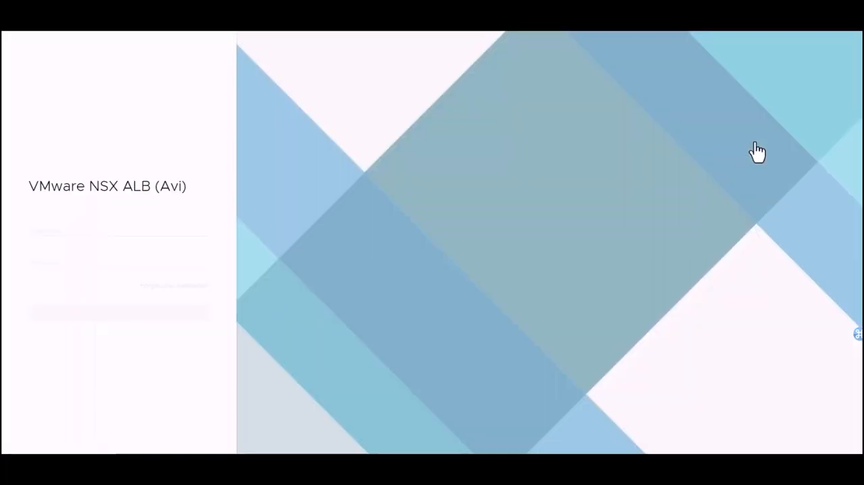
left_click(167, 233)
type("echo_admin")
key("Tab")
type("••••••••••••")
key("Return")
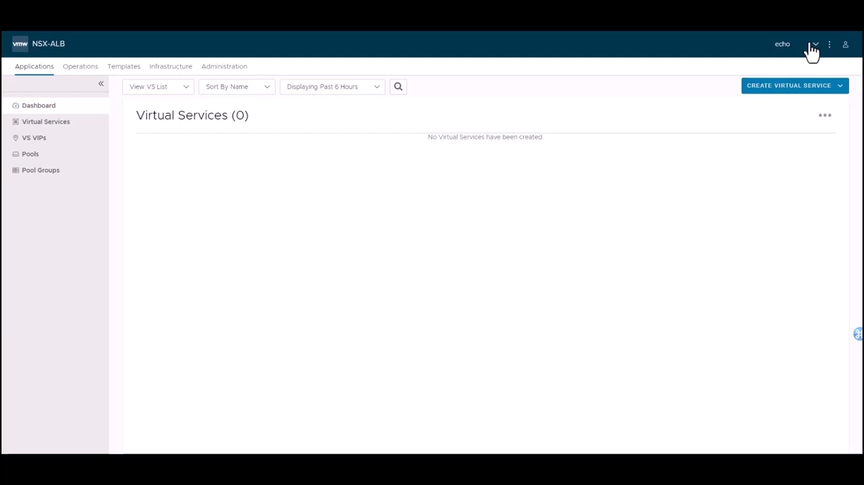
Review the echo tenant's virtual services and pools, including the blank pool creation form, without creating a pool.
left_click(814, 46)
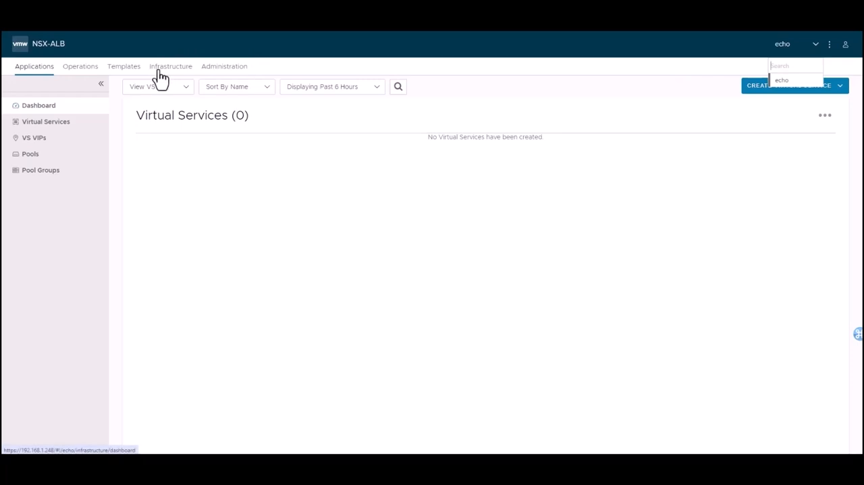
left_click(39, 121)
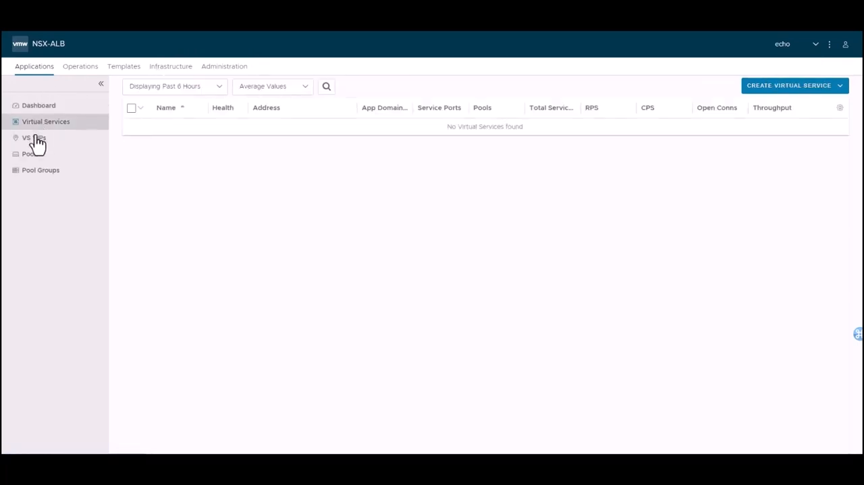
left_click(39, 158)
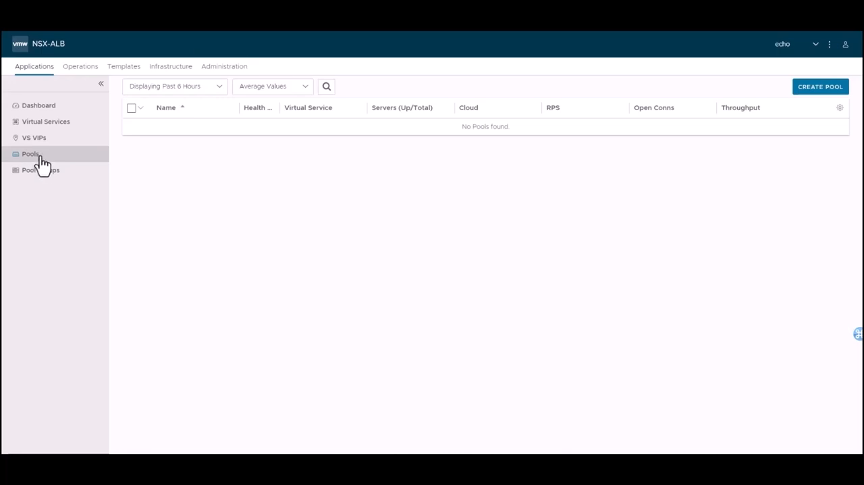
left_click(814, 95)
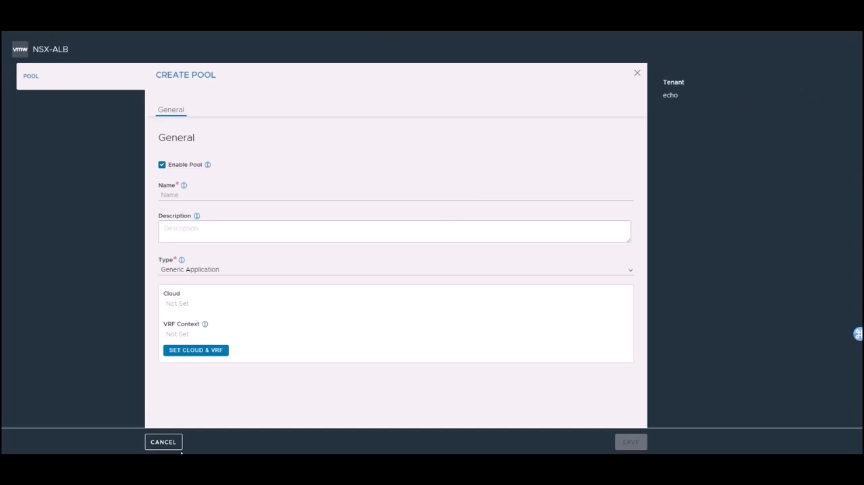
left_click(163, 443)
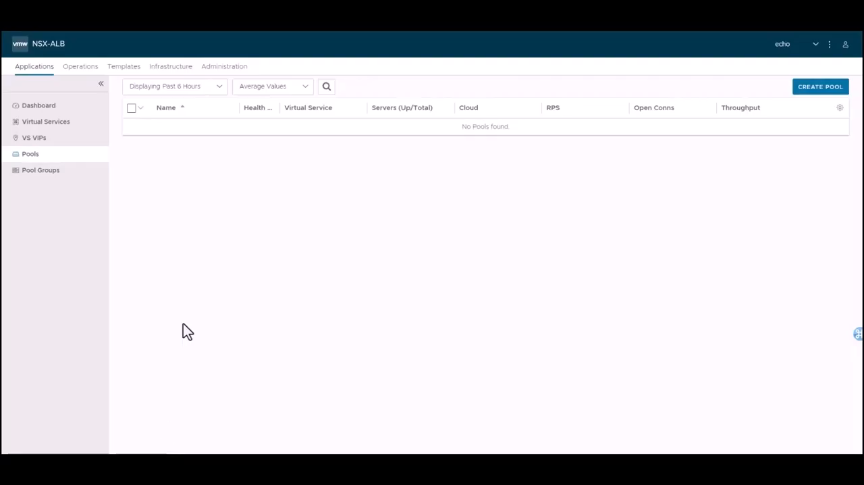
Open the Service Engine Group page in the echo tenant's infrastructure cloud resources.
left_click(166, 69)
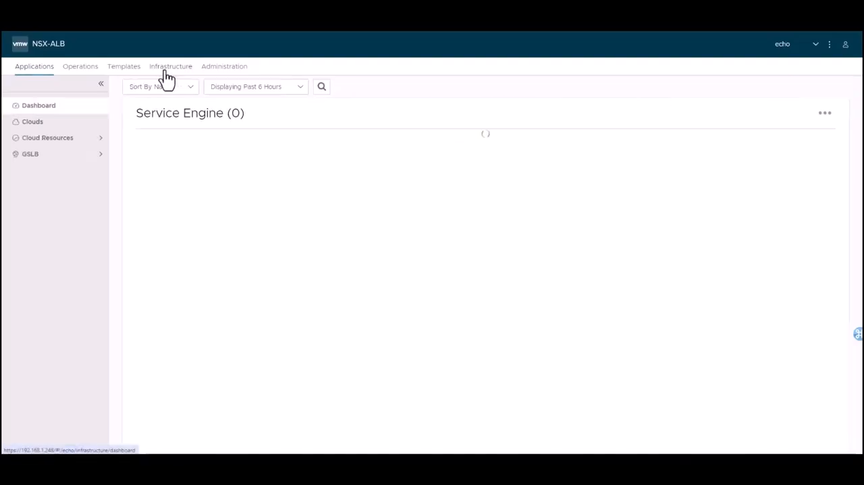
left_click(77, 140)
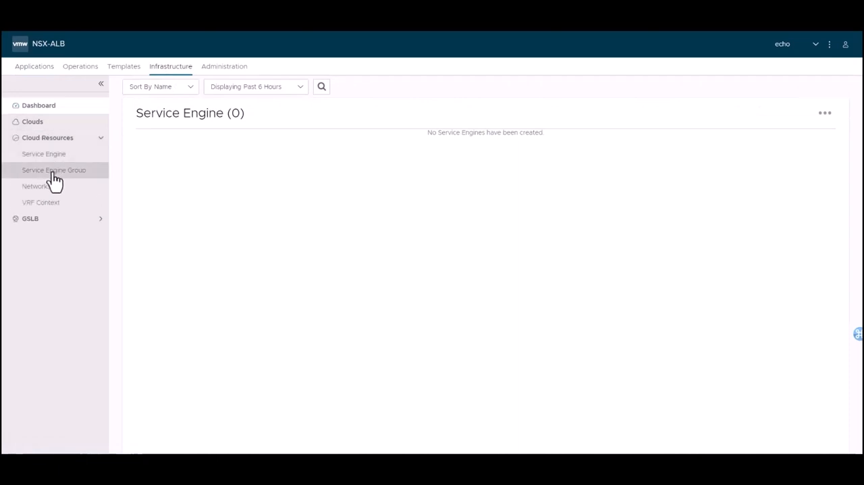
left_click(54, 171)
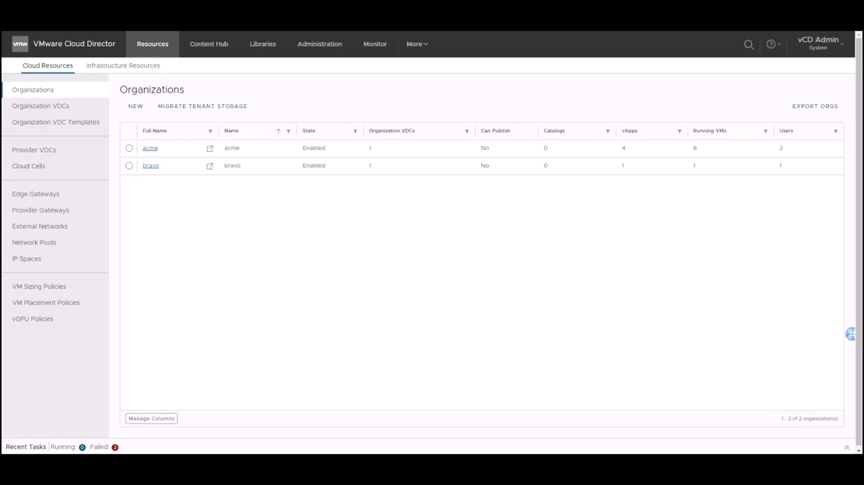
In VMware Cloud Director's provider portal, examine the Edge Gateway Services rights in the Full Tenant Rights Bundle and discard the edit.
left_click(314, 53)
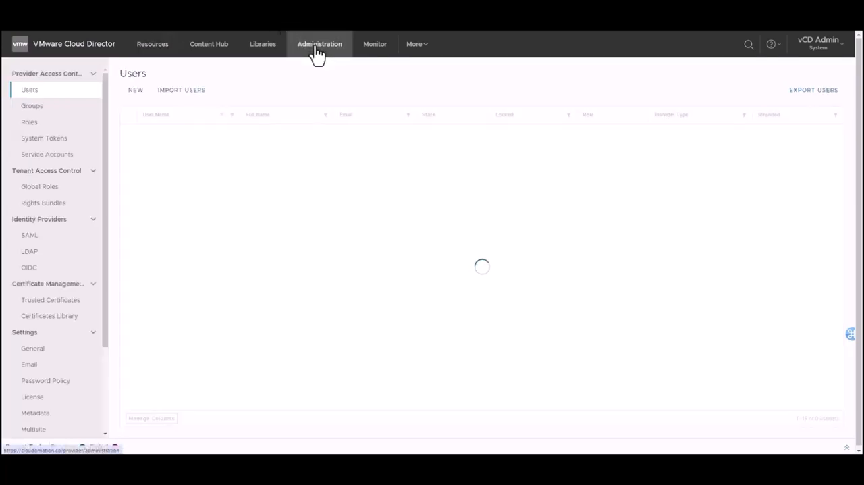
left_click(40, 211)
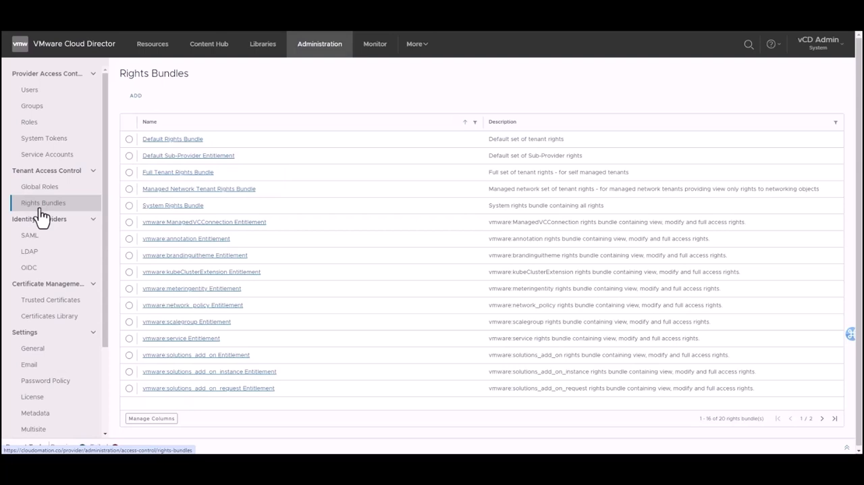
left_click(129, 172)
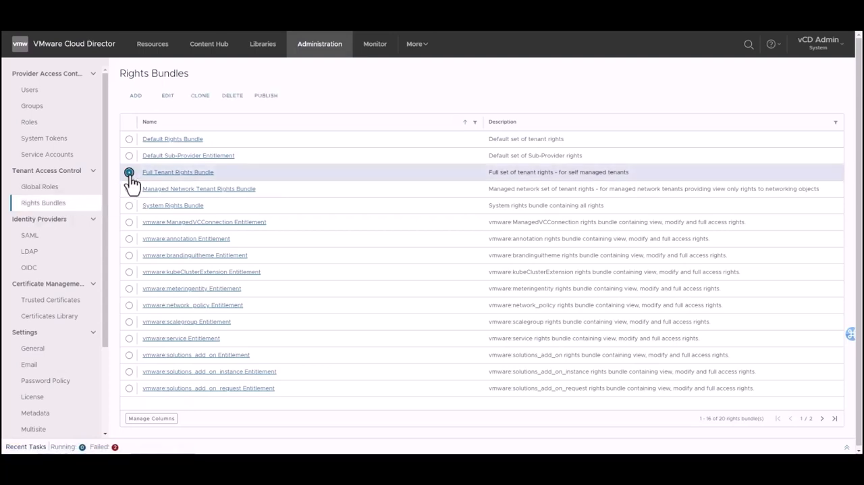
left_click(168, 96)
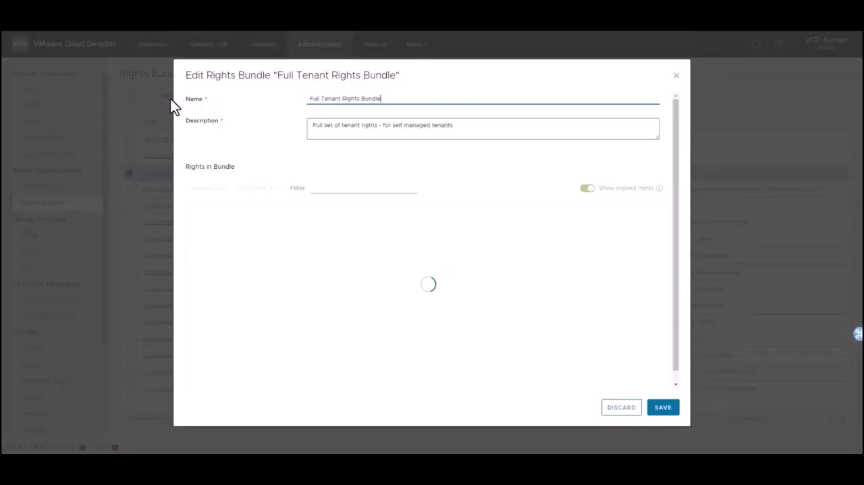
scroll(265, 277, "down", 10)
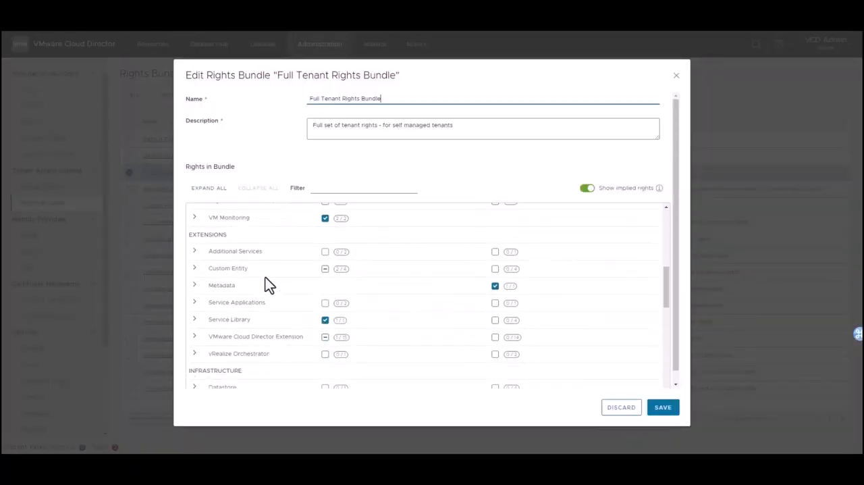
scroll(266, 284, "down", 8)
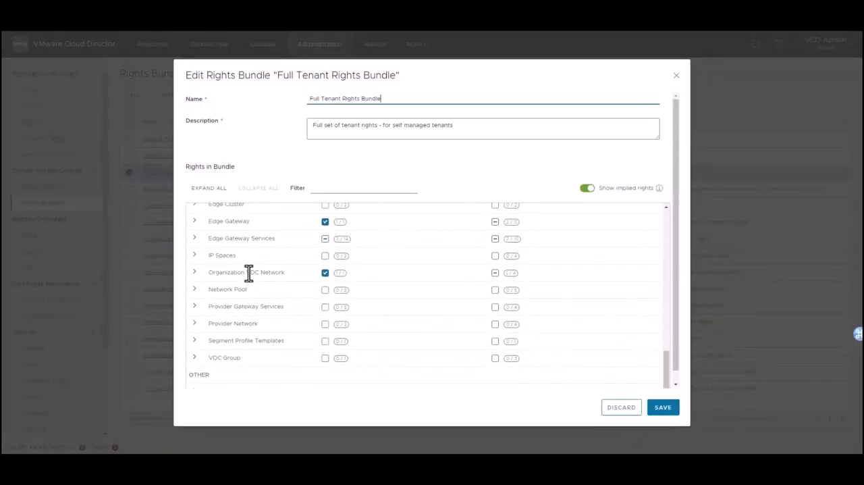
left_click(195, 238)
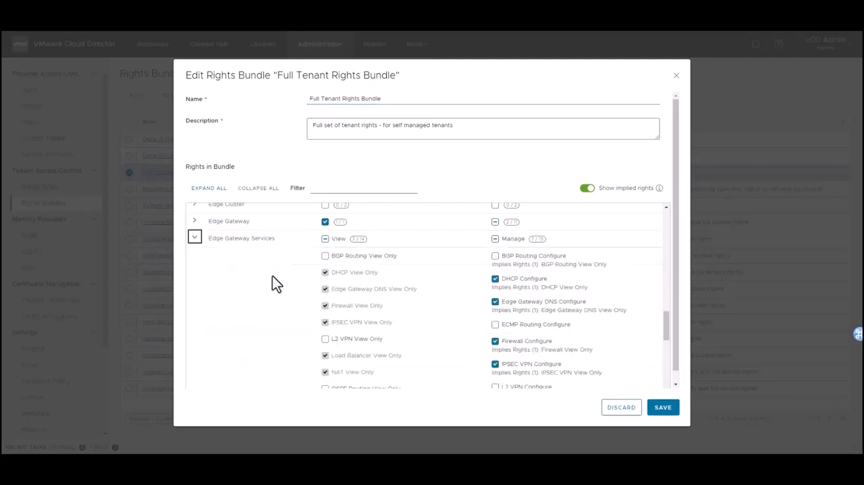
scroll(273, 277, "down", 4)
scroll(274, 277, "down", 3)
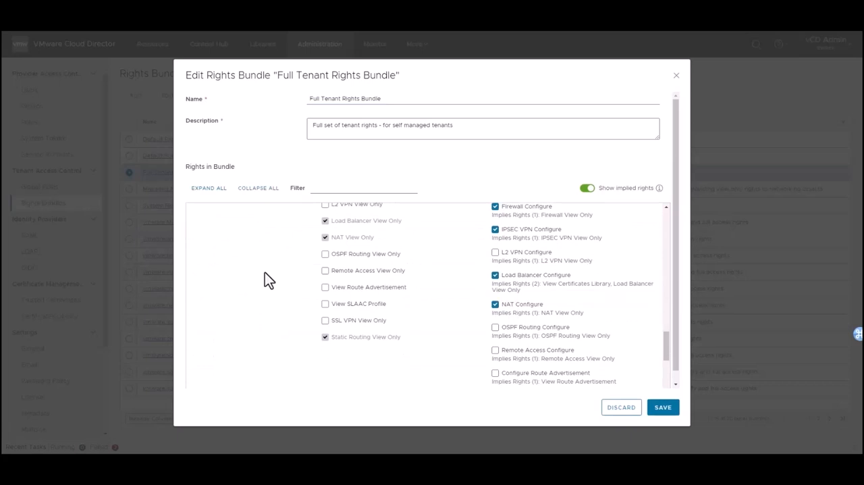
left_click(611, 409)
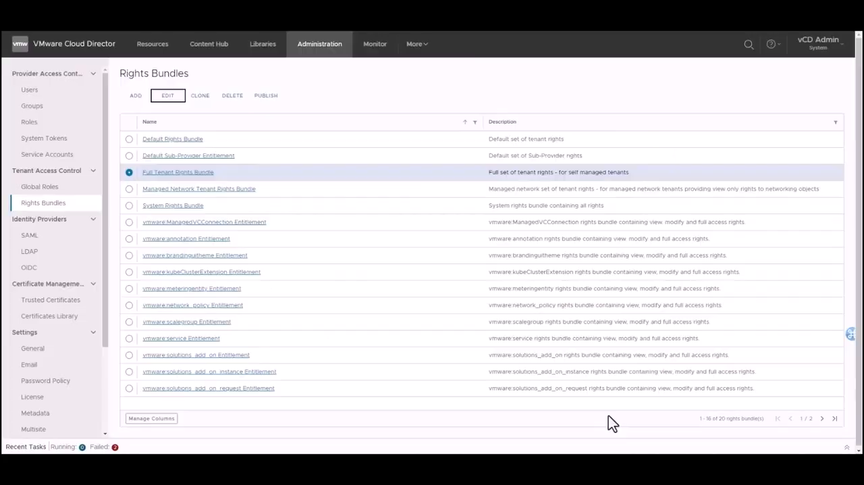
Examine the Edge Gateway Services rights in the Managed Network Tenant Rights Bundle.
left_click(129, 190)
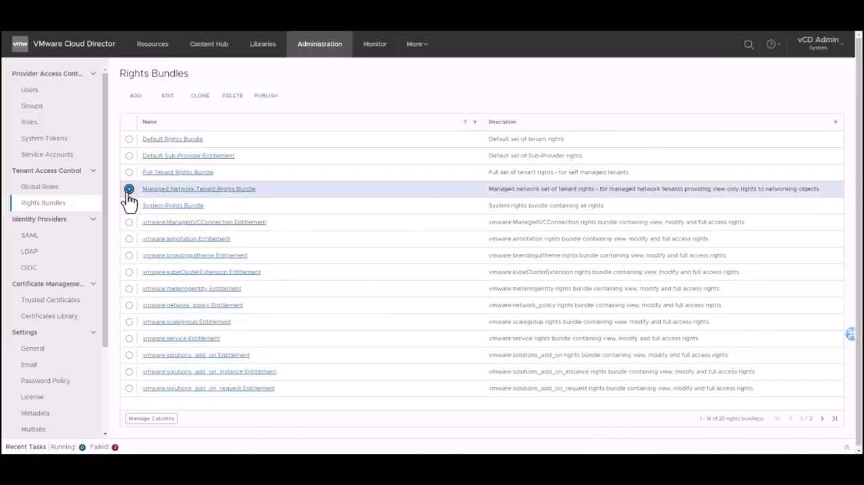
left_click(168, 98)
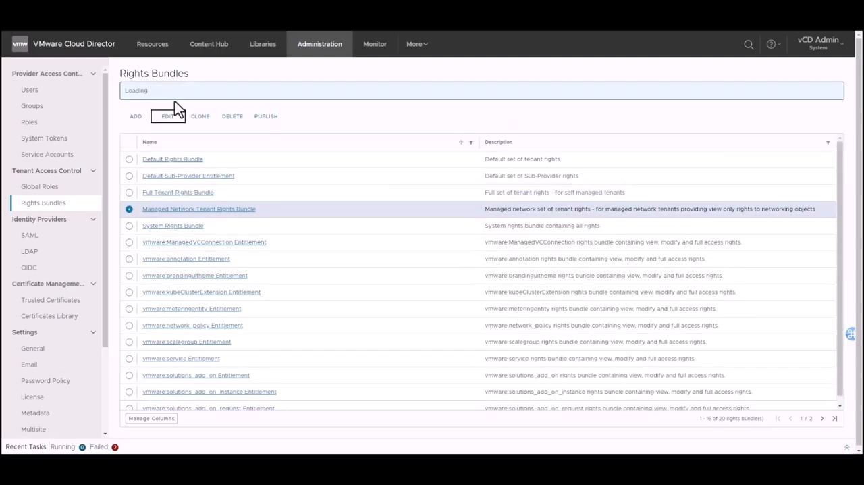
scroll(279, 304, "down", 3)
scroll(277, 330, "down", 10)
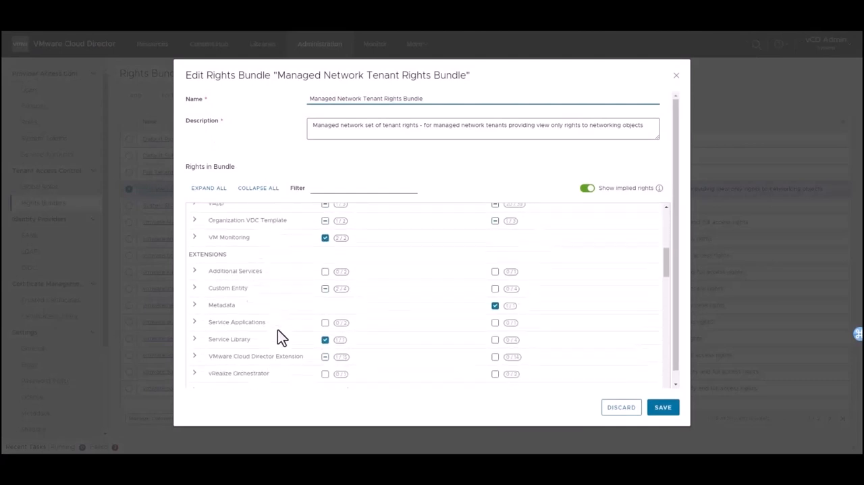
left_click(277, 330)
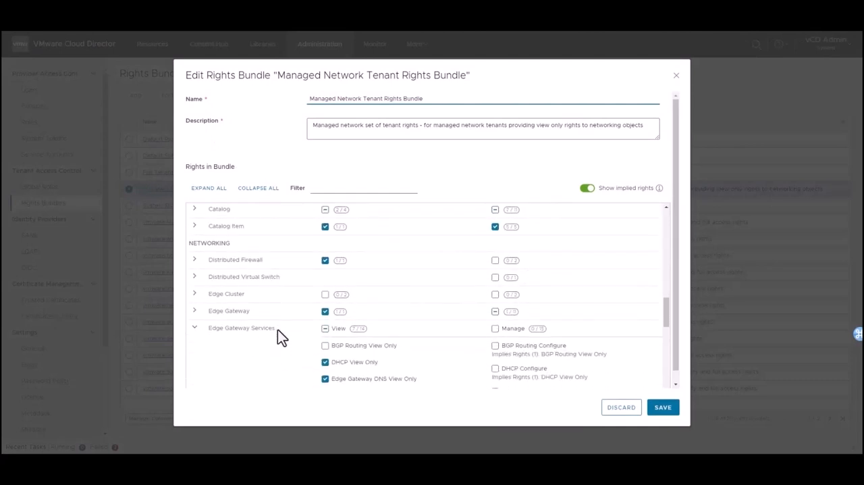
scroll(278, 329, "down", 5)
scroll(276, 332, "down", 2)
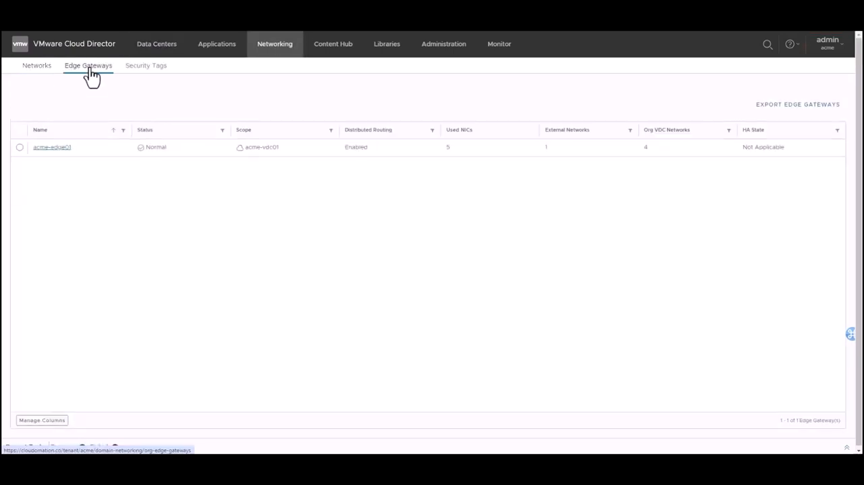
Review the load balancer service engine groups and virtual services of acme-edge01 in the acme tenant portal.
left_click(56, 148)
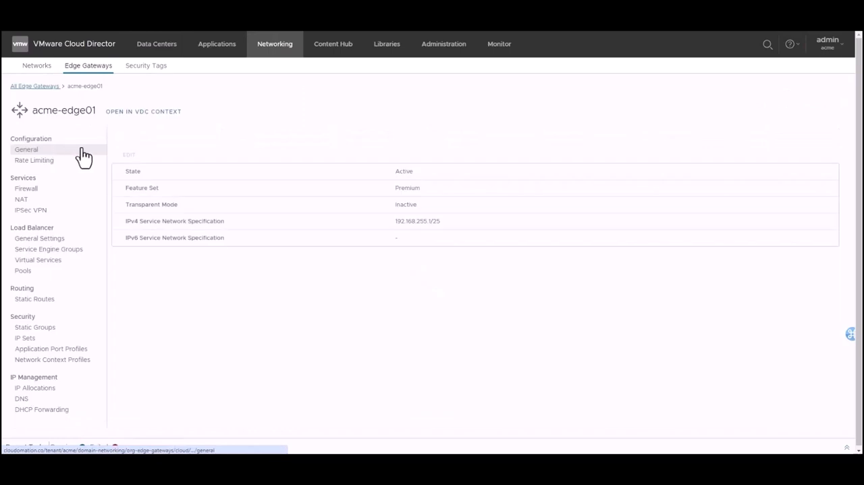
left_click(46, 251)
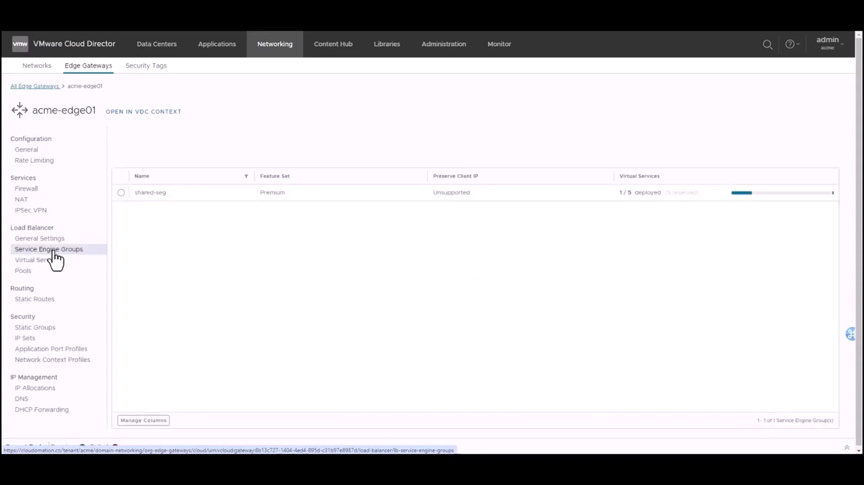
left_click(42, 262)
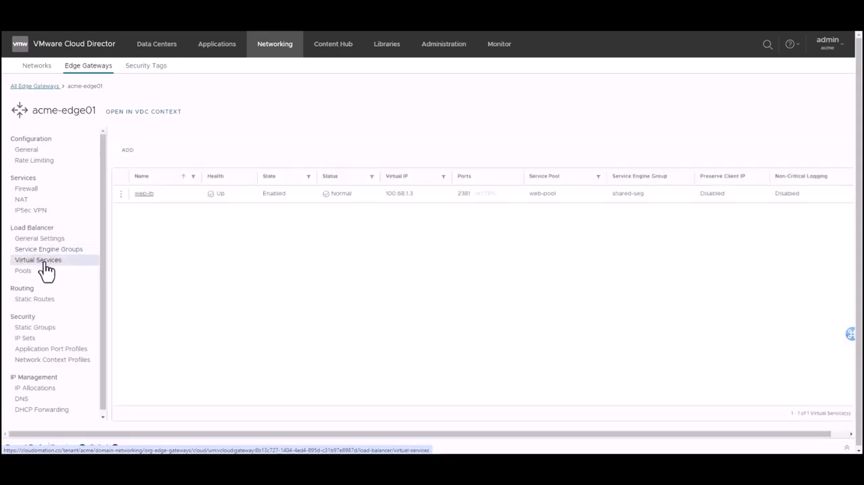
Inspect the form for adding a virtual service and its service engine group choices, leaving both without saving.
left_click(123, 154)
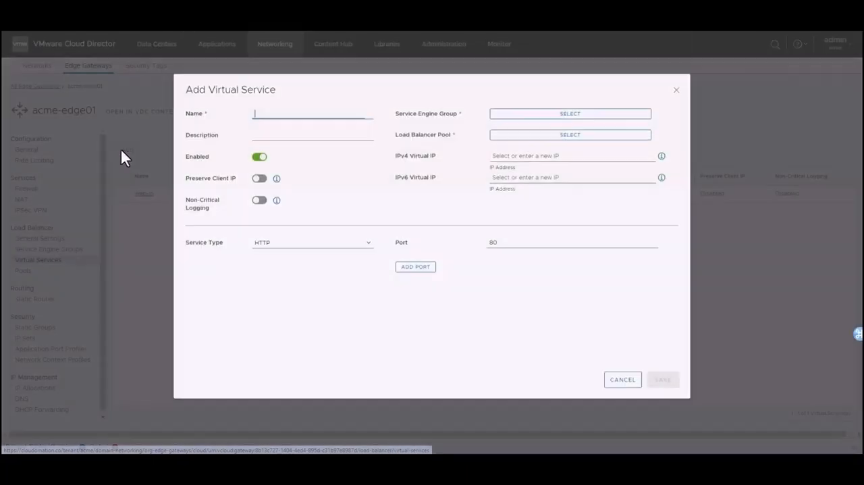
left_click(544, 124)
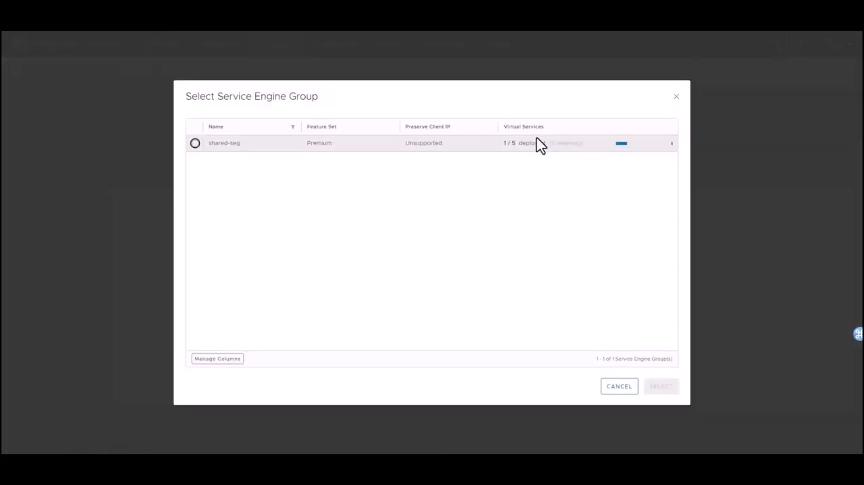
left_click(619, 388)
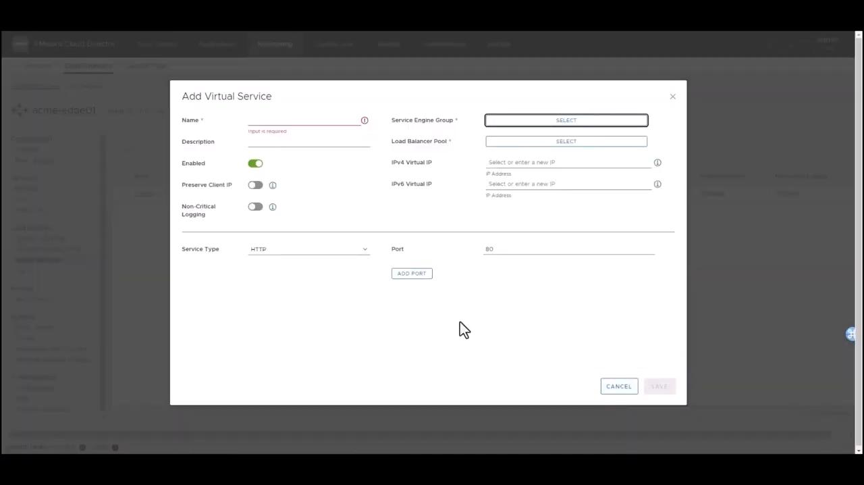
left_click(607, 389)
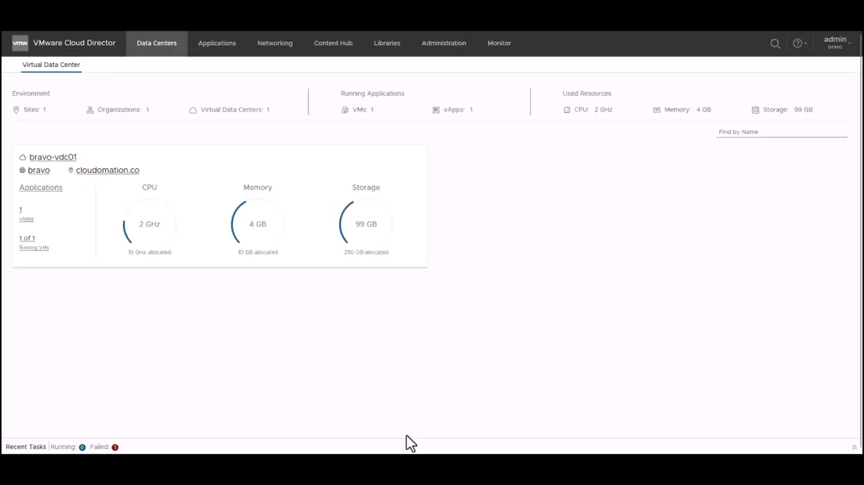
In the bravo tenant portal, inspect web-pool among bravo-edge01's load balancer pools and open the gateway's virtual services.
left_click(272, 48)
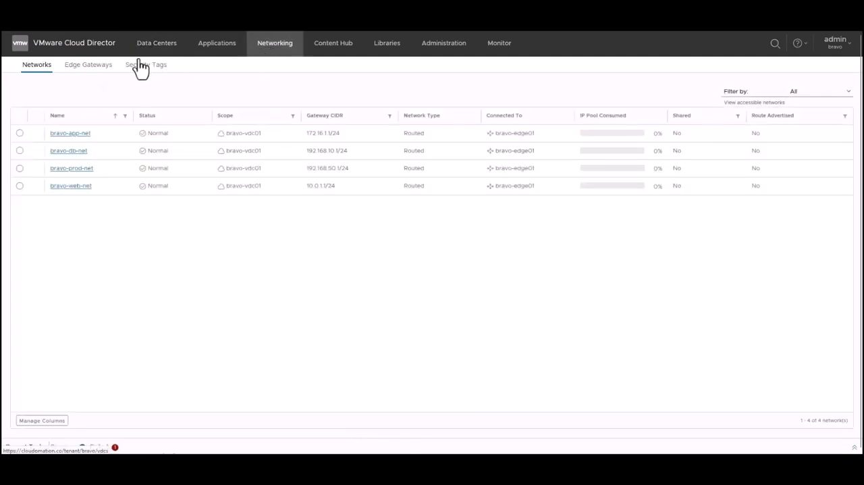
left_click(97, 74)
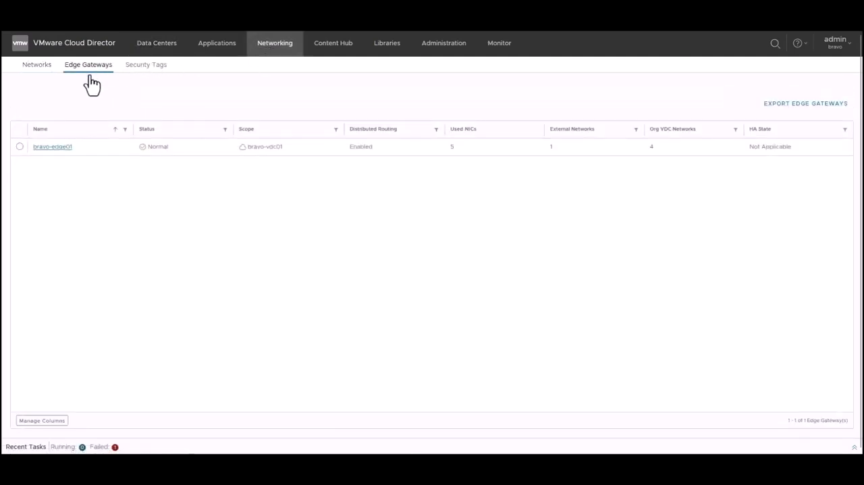
left_click(56, 150)
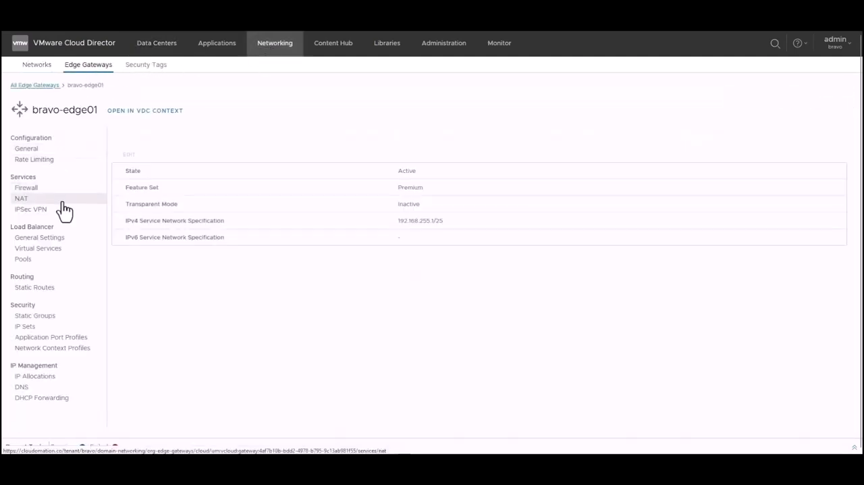
left_click(35, 260)
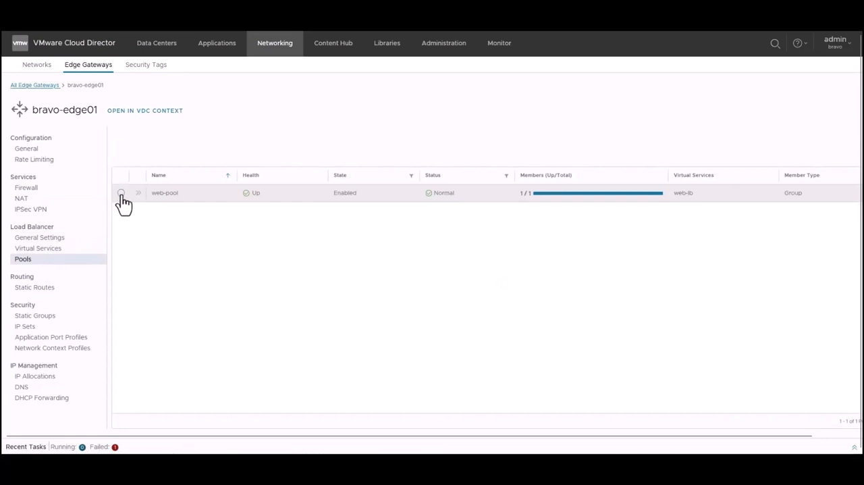
left_click(121, 193)
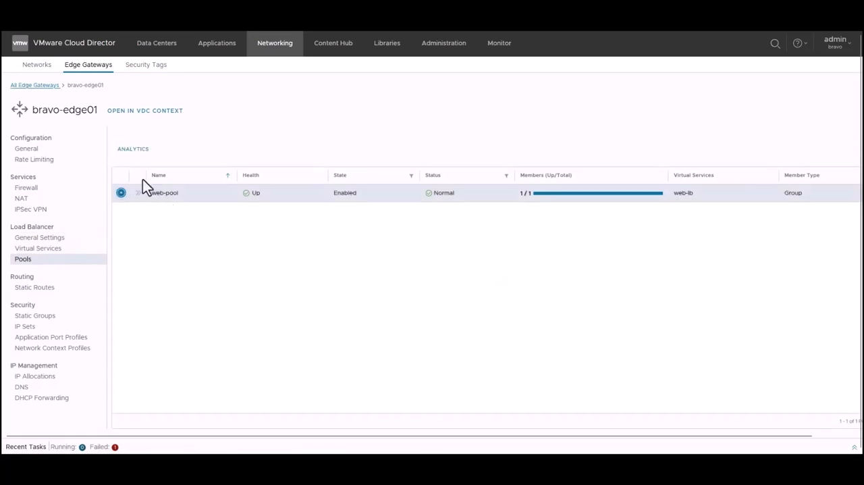
left_click(56, 248)
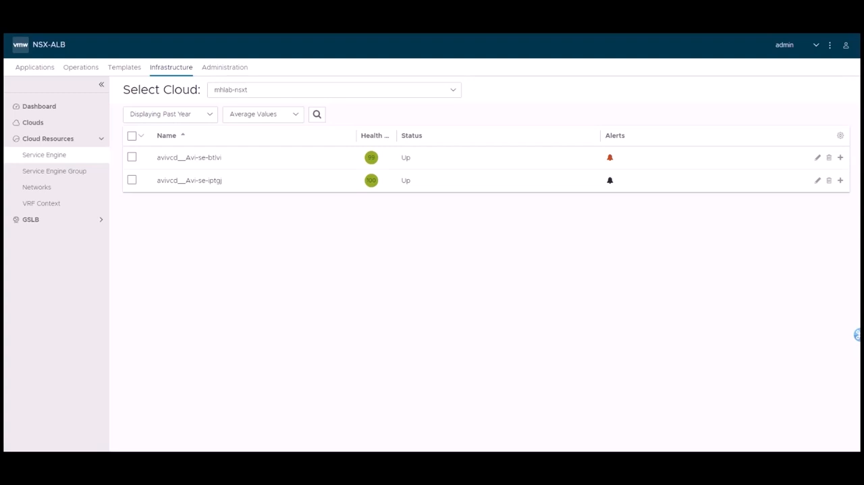
key("Right")
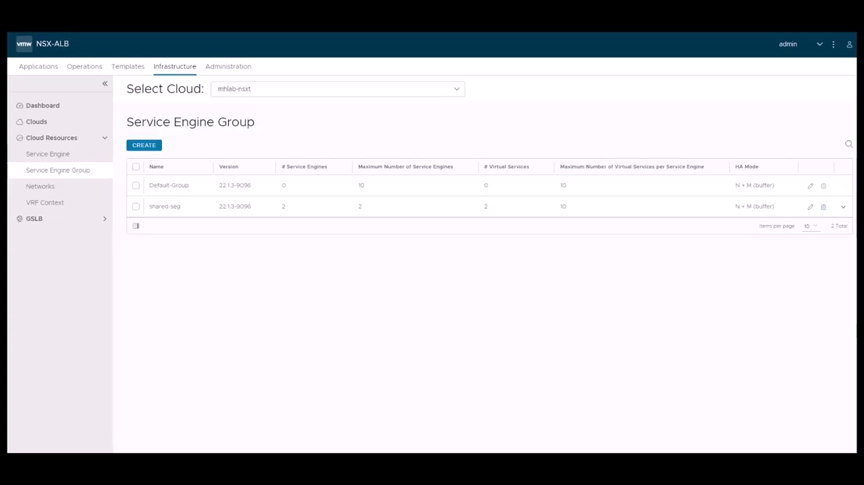